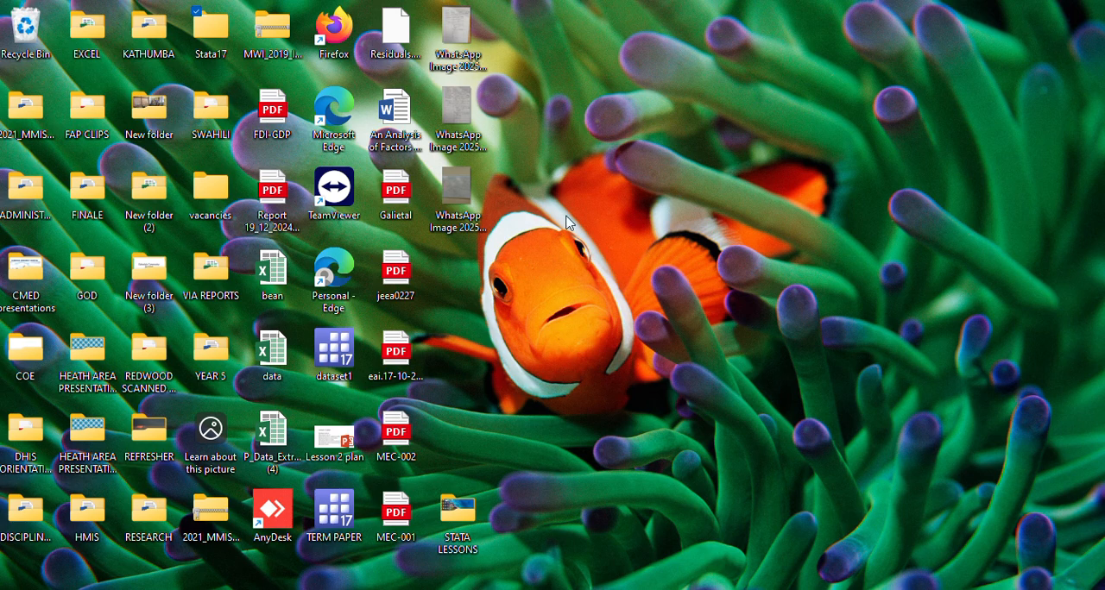
Launch Stata 17 from inside the Stata17 folder on the desktop
{"action": "double_click", "coordinate": [211, 28]}
{"action": "double_click", "coordinate": [211, 153]}
{"action": "double_click", "coordinate": [217, 337]}
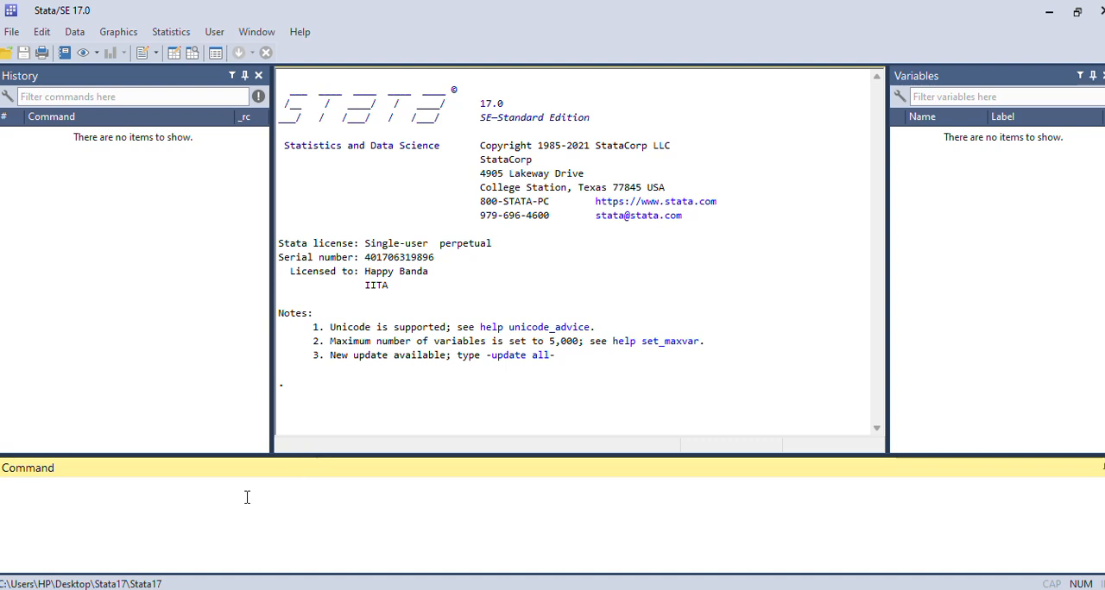
Load the built-in automobile example dataset with the command sysuse auto
{"action": "type", "text": "sysuse auto"}
{"action": "left_click_drag", "start_coordinate": [63, 486], "coordinate": [2, 487]}
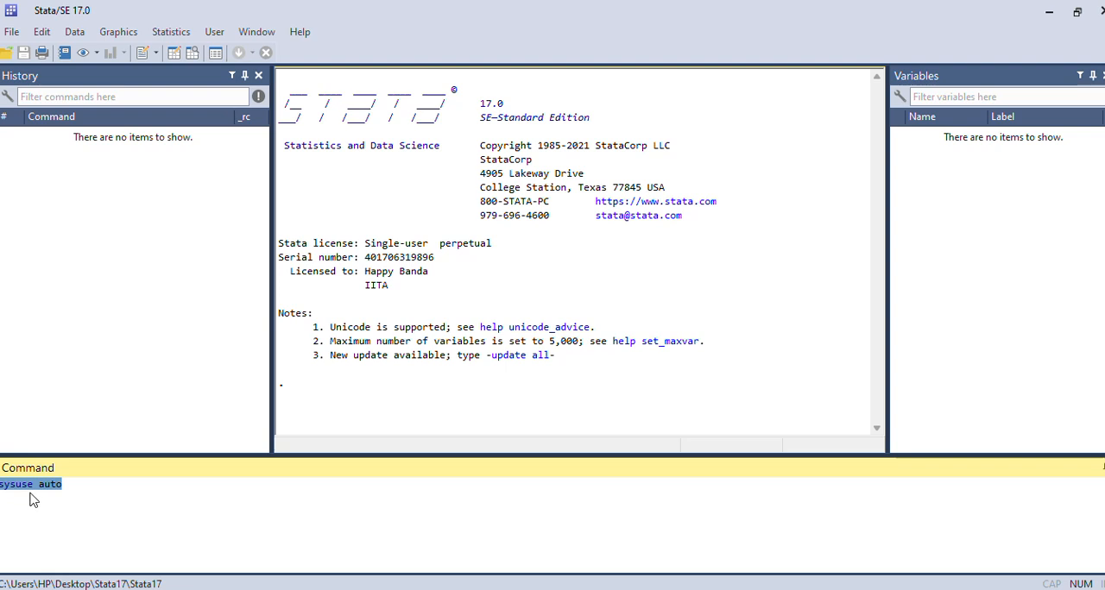
{"action": "left_click", "coordinate": [74, 484]}
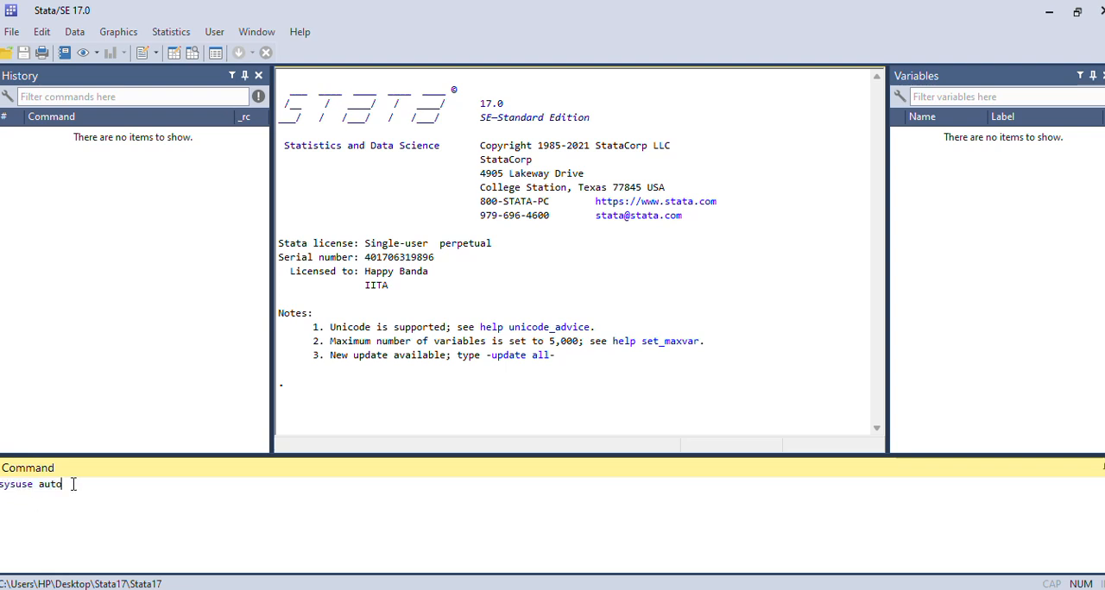
{"action": "left_click_drag", "start_coordinate": [32, 484], "coordinate": [2, 497]}
{"action": "left_click", "coordinate": [28, 508]}
{"action": "left_click_drag", "start_coordinate": [31, 484], "coordinate": [0, 485]}
{"action": "left_click", "coordinate": [29, 509]}
{"action": "key", "text": "Return"}
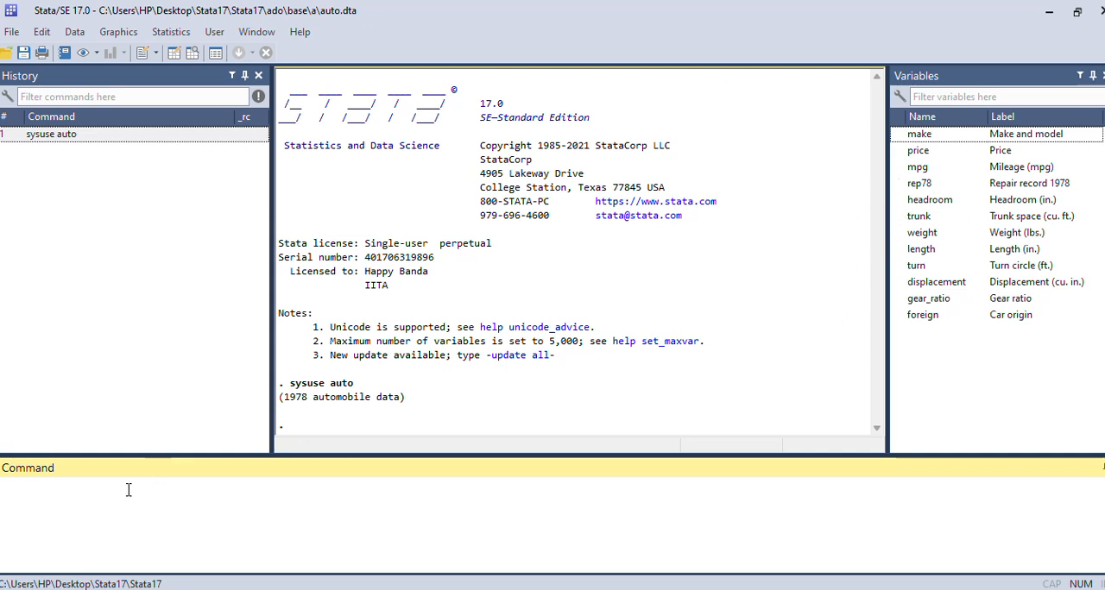
Show the loaded automobile data in the Data Editor with the browse command
{"action": "type", "text": "browse"}
{"action": "key", "text": "Return"}
Examine the automobile observations from the first to the last row and return to the beginning
{"action": "scroll", "coordinate": [316, 326], "scroll_direction": "down", "scroll_amount": 1}
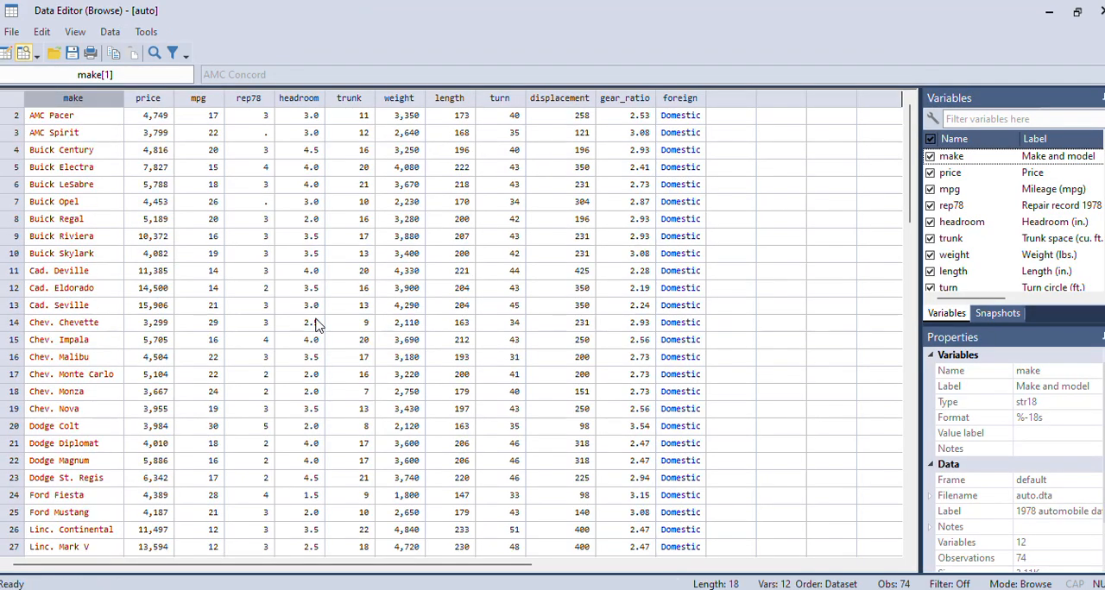
{"action": "scroll", "coordinate": [317, 325], "scroll_direction": "down", "scroll_amount": 20}
{"action": "scroll", "coordinate": [317, 326], "scroll_direction": "up", "scroll_amount": 20}
{"action": "scroll", "coordinate": [317, 326], "scroll_direction": "down", "scroll_amount": 20}
{"action": "scroll", "coordinate": [317, 325], "scroll_direction": "up", "scroll_amount": 20}
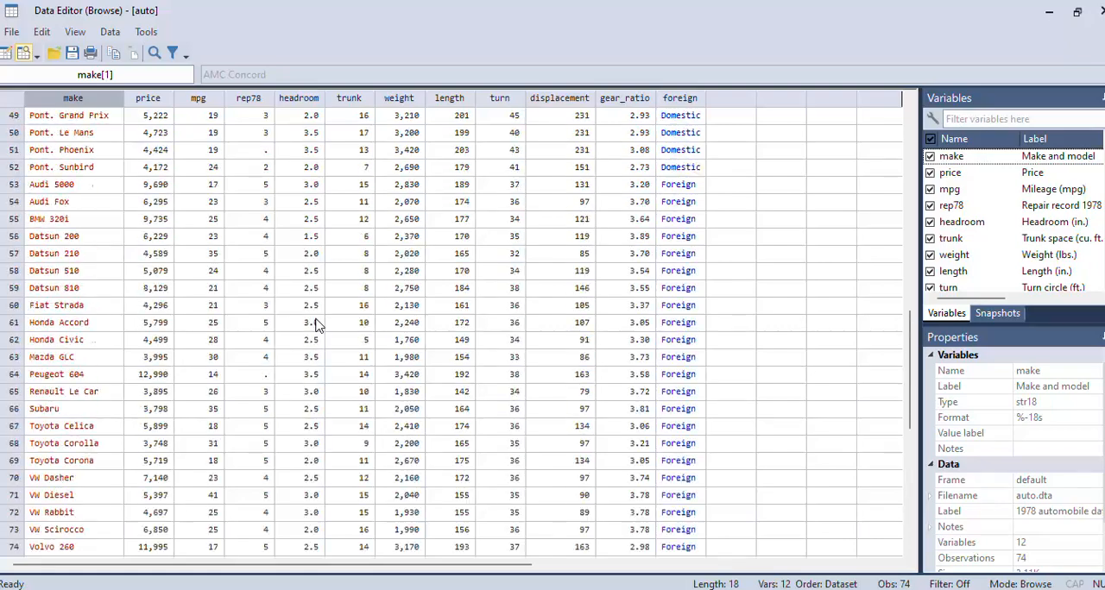
{"action": "scroll", "coordinate": [317, 325], "scroll_direction": "down", "scroll_amount": 20}
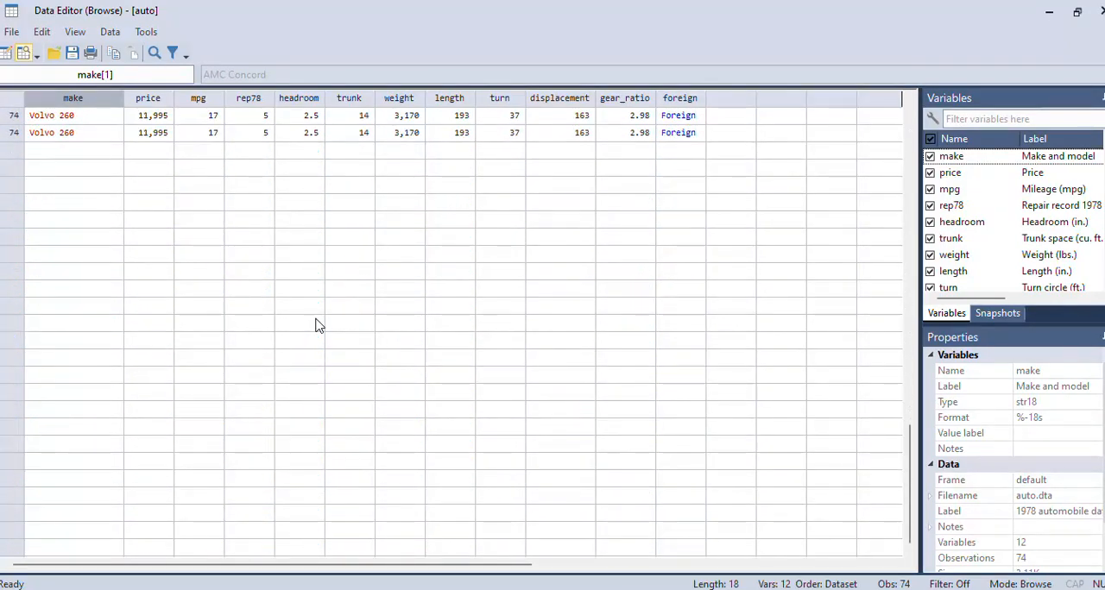
{"action": "scroll", "coordinate": [317, 326], "scroll_direction": "up", "scroll_amount": 8}
{"action": "scroll", "coordinate": [317, 326], "scroll_direction": "down", "scroll_amount": 6}
{"action": "scroll", "coordinate": [316, 325], "scroll_direction": "up", "scroll_amount": 1}
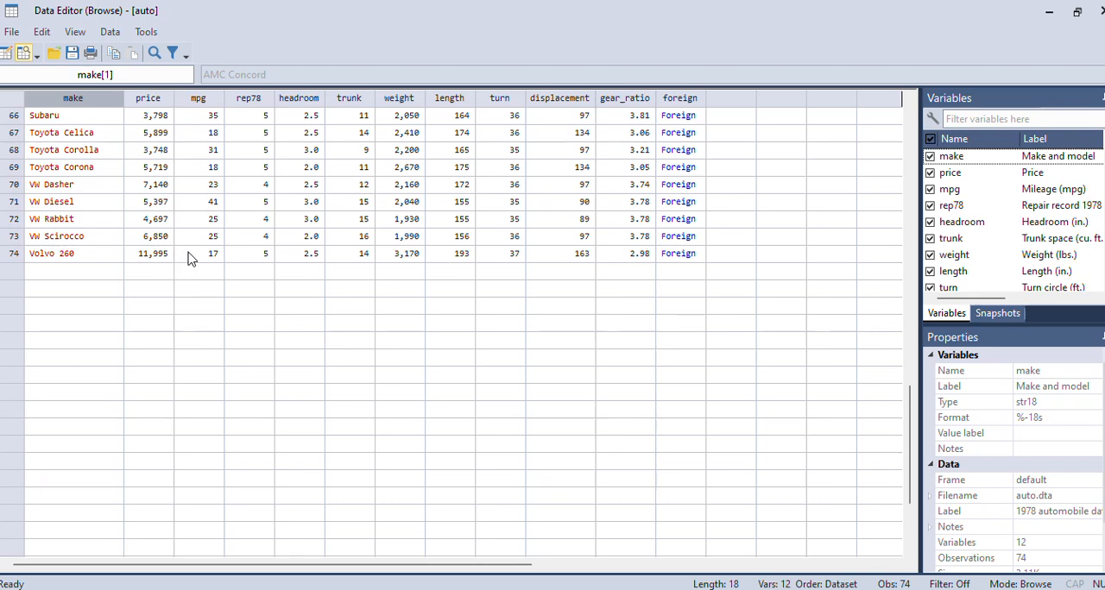
{"action": "scroll", "coordinate": [189, 259], "scroll_direction": "up", "scroll_amount": 20}
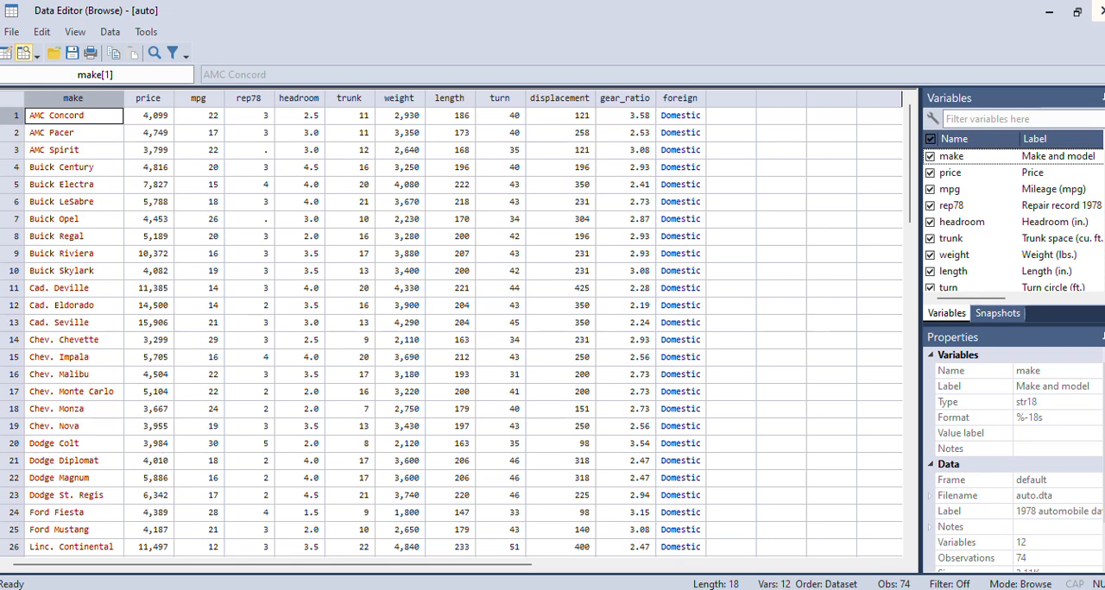
Close the Data Editor and describe the dataset's variables with the desc command
{"action": "left_click", "coordinate": [1099, 11]}
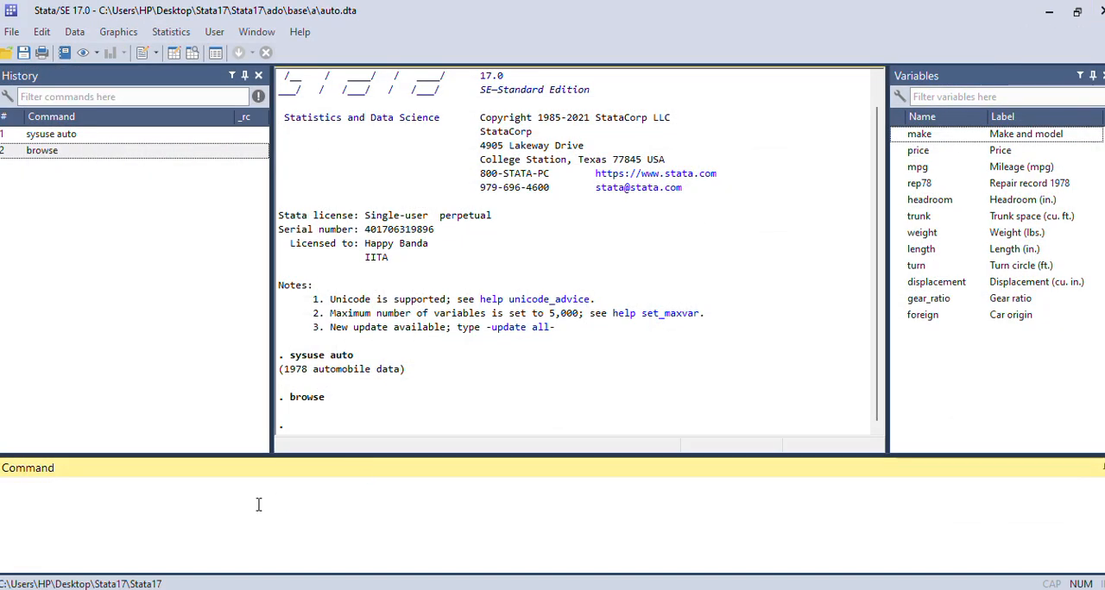
{"action": "type", "text": "desc"}
{"action": "key", "text": "Return"}
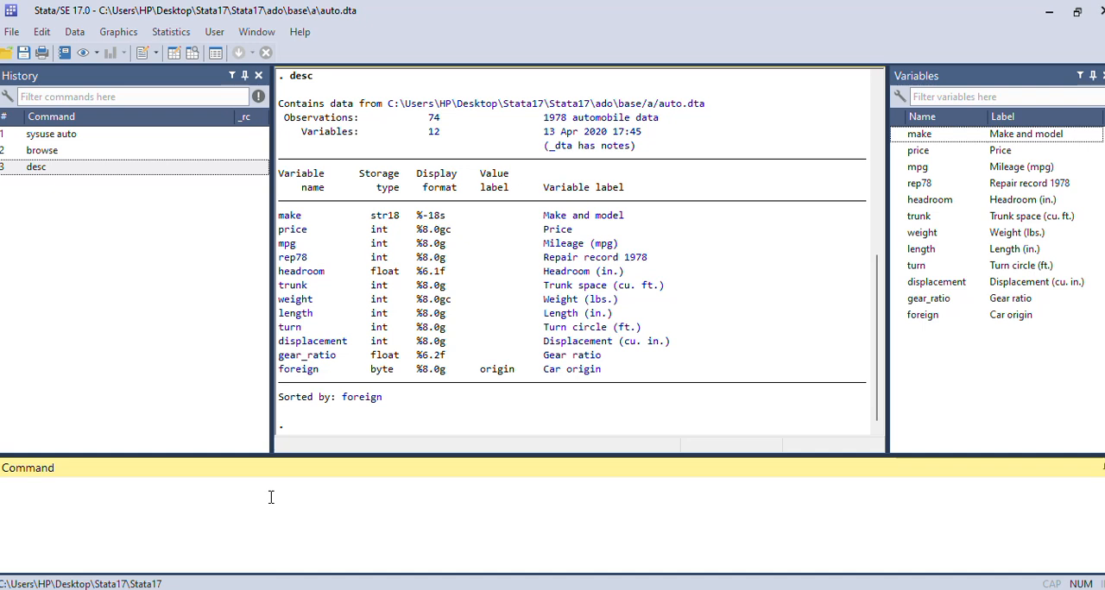
Compute the correlation between weight and length with correlate weight length
{"action": "type", "text": "cd"}
{"action": "type", "text": "rre"}
{"action": "type", "text": "lat"}
{"action": "type", "text": "e"}
{"action": "double_click", "coordinate": [921, 233]}
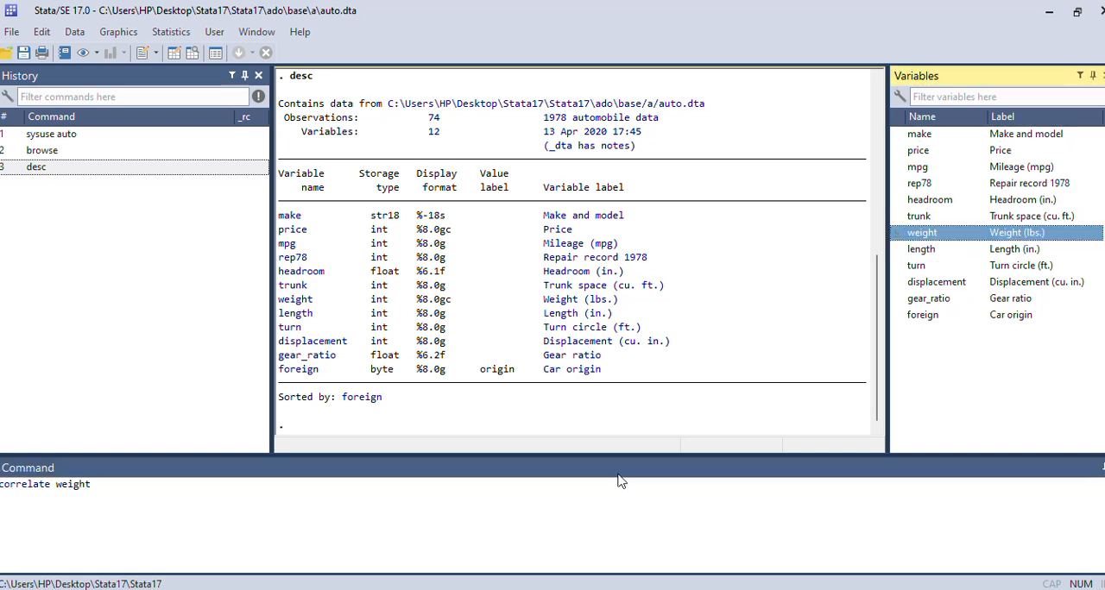
{"action": "left_click", "coordinate": [931, 252]}
{"action": "double_click", "coordinate": [932, 252]}
{"action": "left_click", "coordinate": [197, 486]}
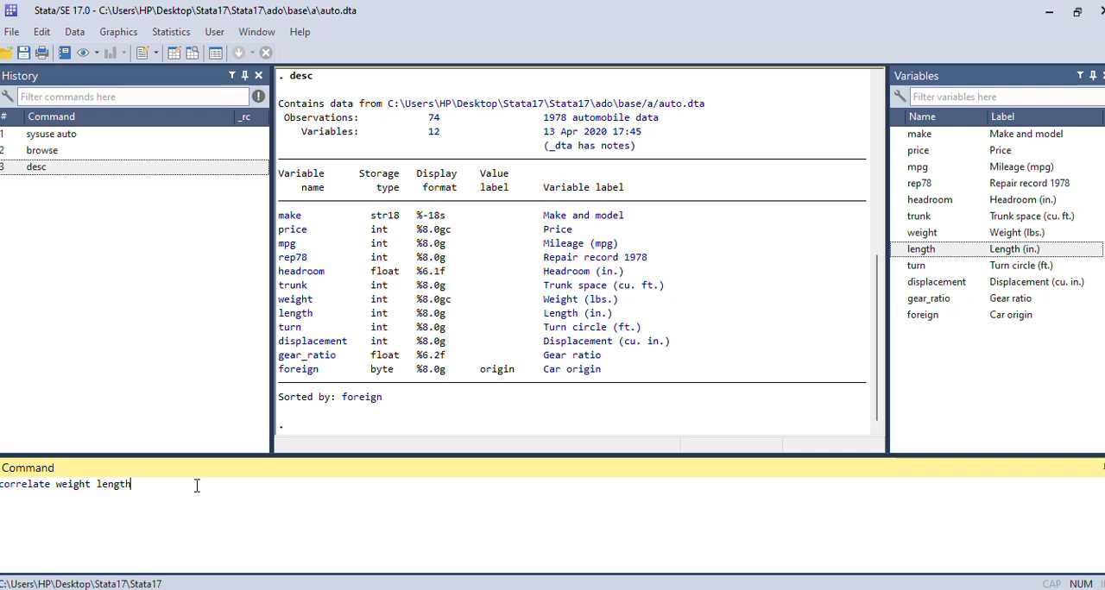
{"action": "key", "text": "Return"}
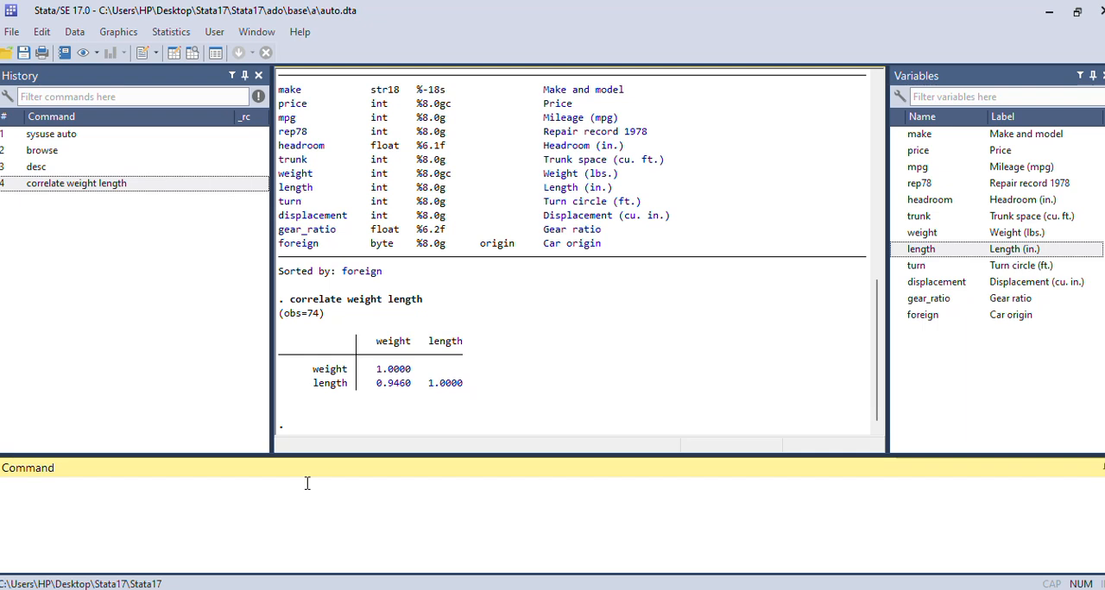
Try to draw a scatter plot with the command scatter weight height
{"action": "type", "text": "scatter"}
{"action": "type", "text": "weight height"}
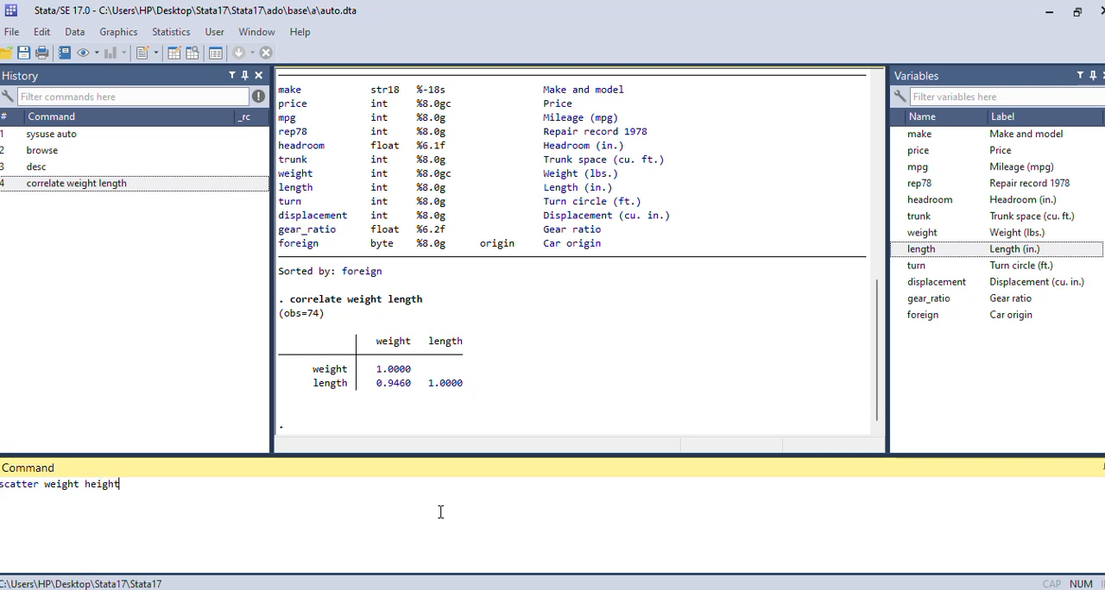
{"action": "key", "text": "Return"}
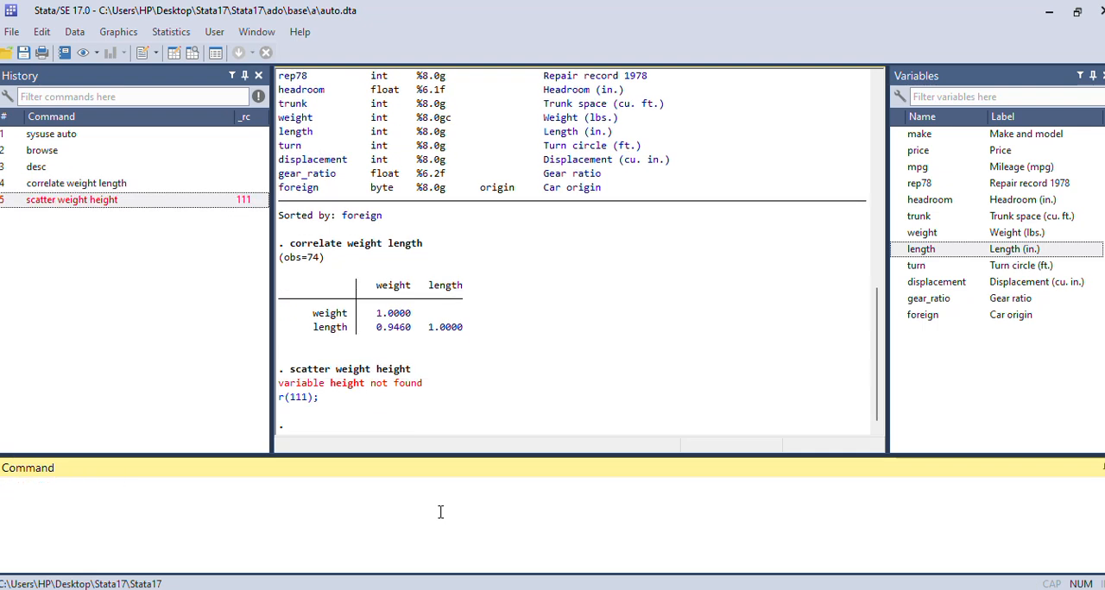
Draw a scatter plot of weight against length with scatter weight length, and close the graph window after viewing it
{"action": "type", "text": "scatter"}
{"action": "mouse_move", "coordinate": [934, 258]}
{"action": "double_click", "coordinate": [921, 232]}
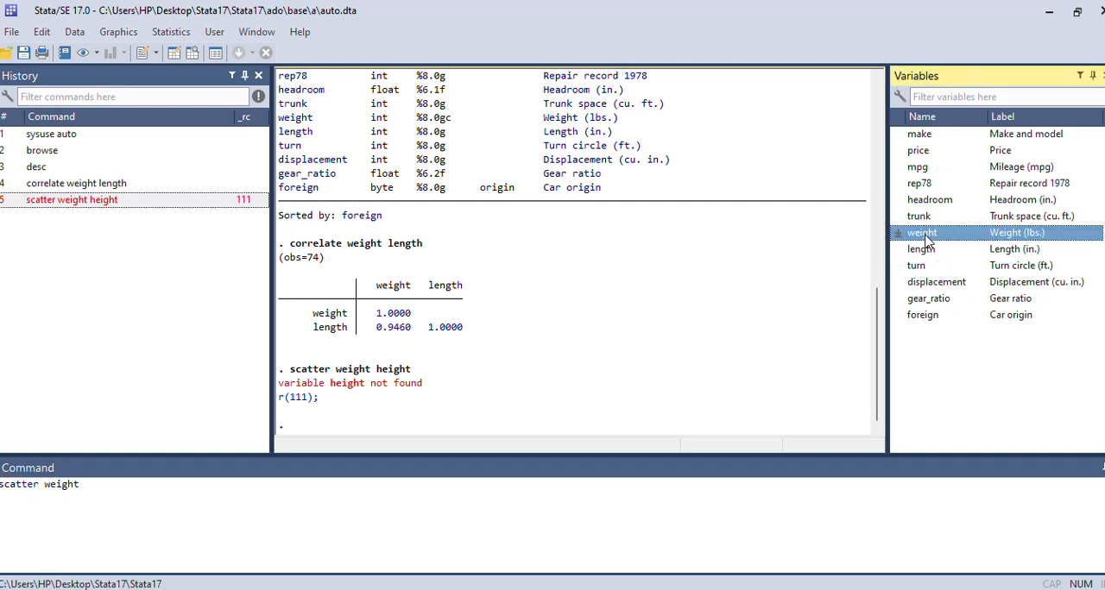
{"action": "double_click", "coordinate": [922, 249]}
{"action": "key", "text": "Return"}
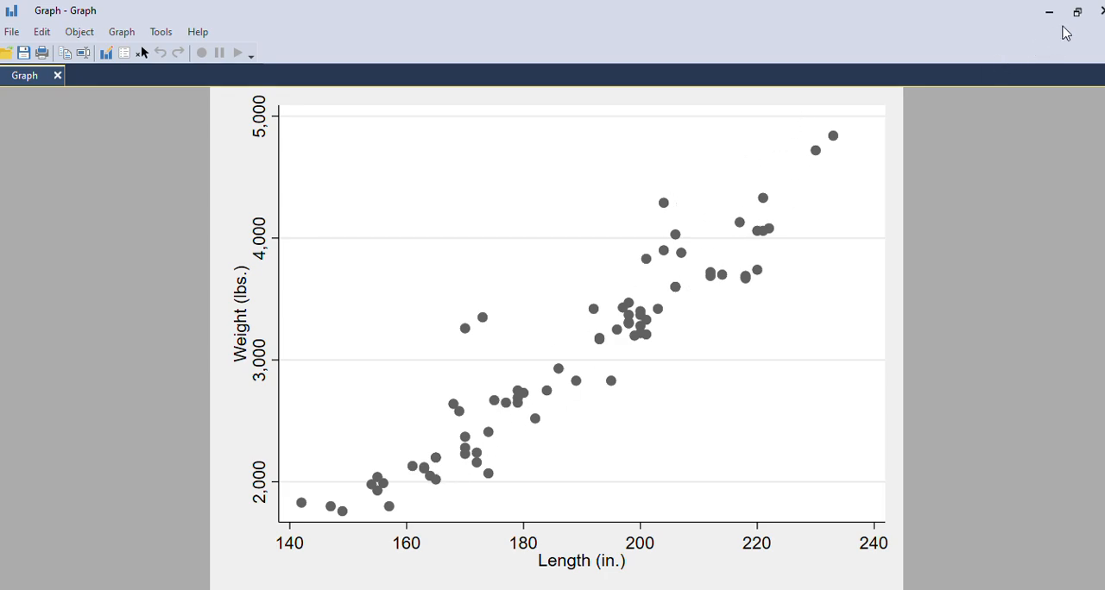
{"action": "left_click", "coordinate": [1101, 11]}
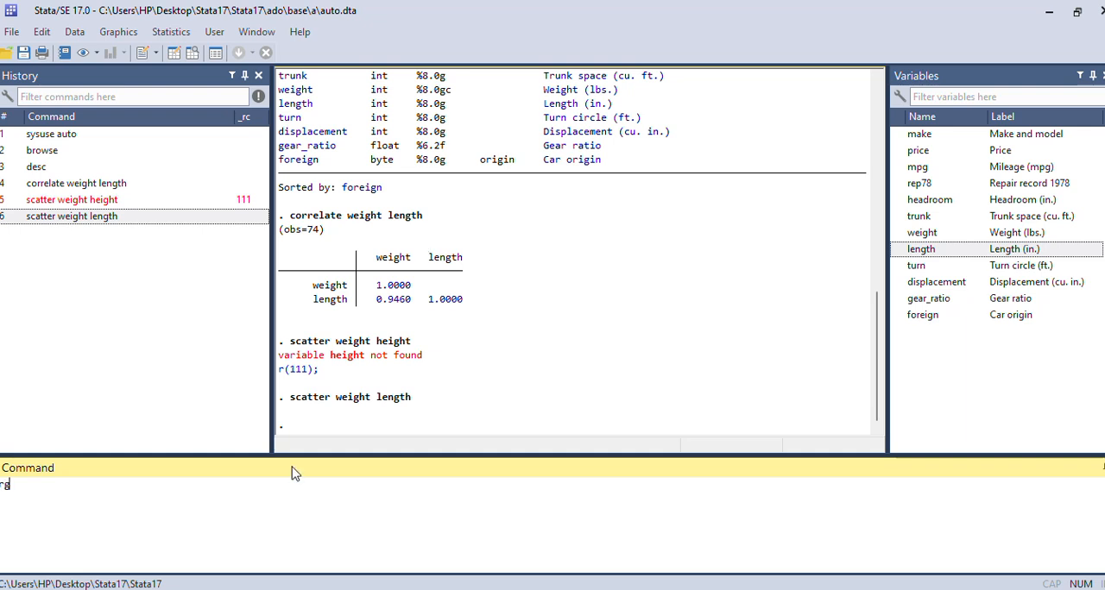
Run a simple linear regression of weight on length with regress weight length
{"action": "type", "text": "gress"}
{"action": "double_click", "coordinate": [924, 233]}
{"action": "left_click", "coordinate": [128, 483]}
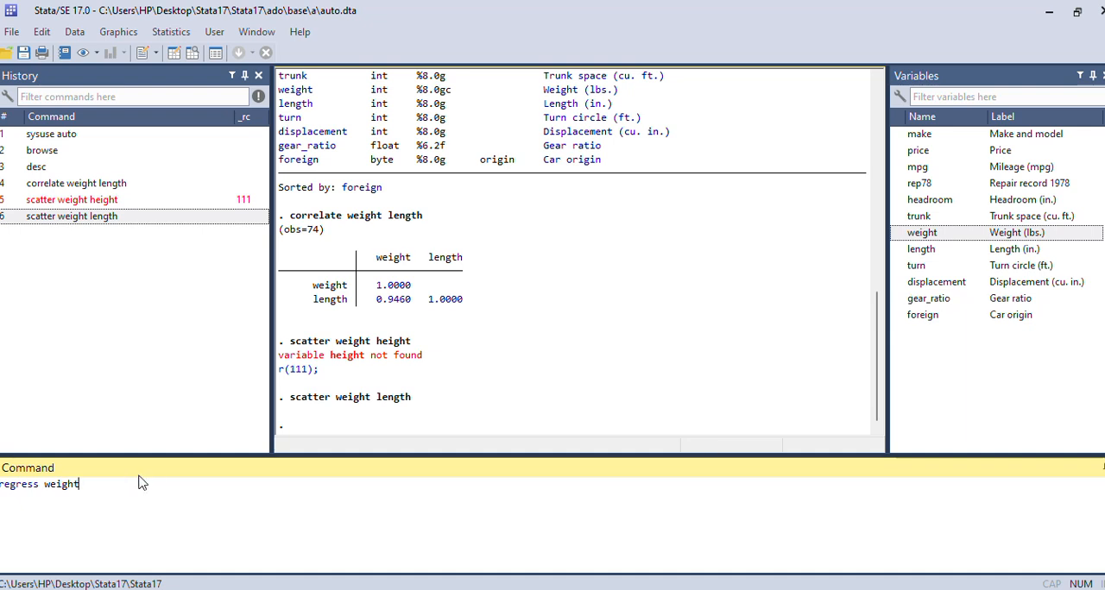
{"action": "double_click", "coordinate": [921, 250]}
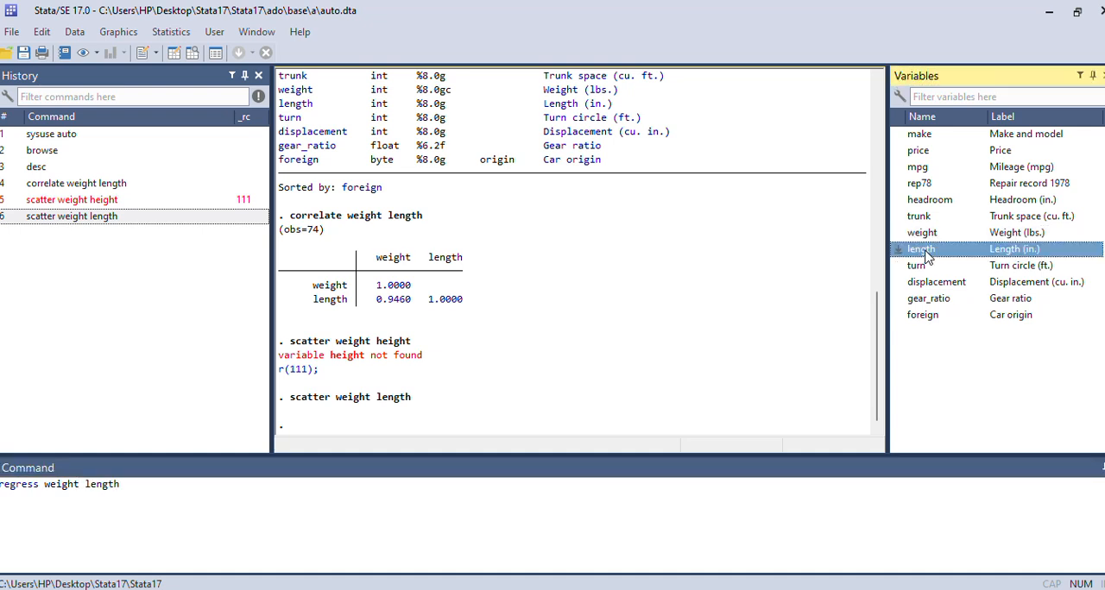
{"action": "left_click", "coordinate": [271, 502]}
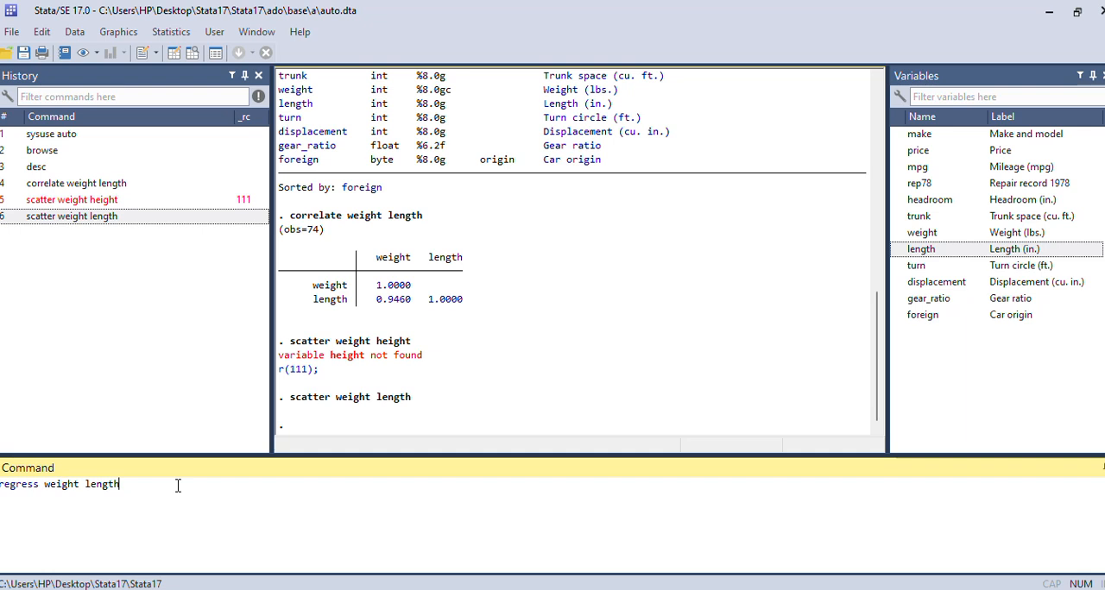
{"action": "key", "text": "Return"}
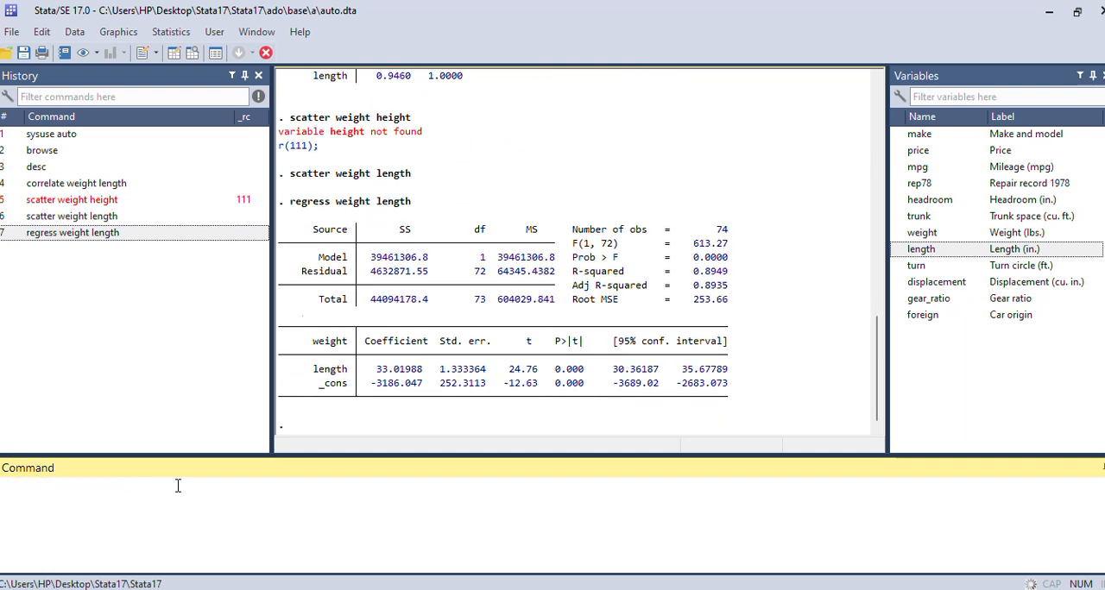